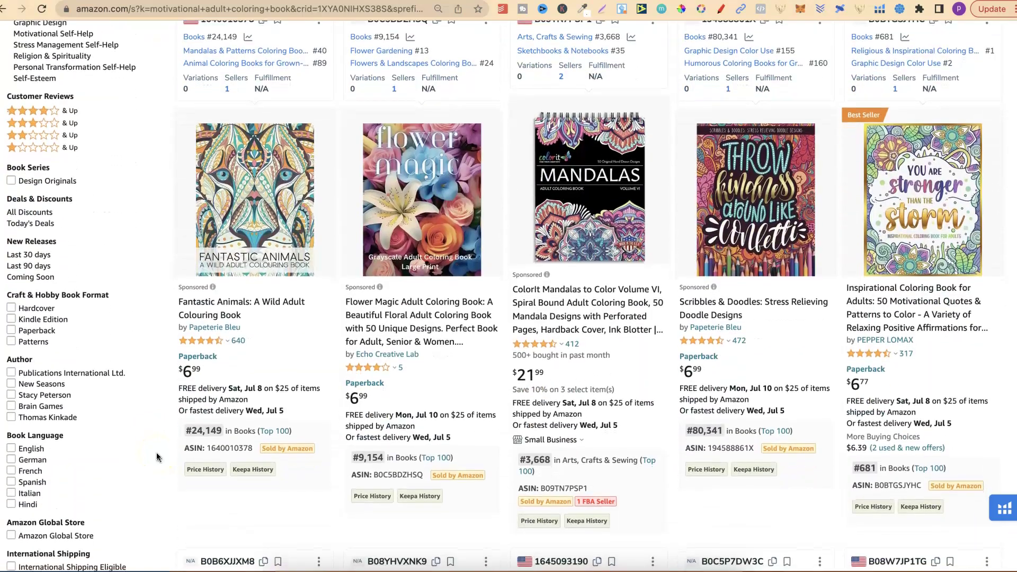
Open the 'You F*cking Got This' coloring book page from the search results and scroll to its top reviews.
scroll(156, 457, "down", 4)
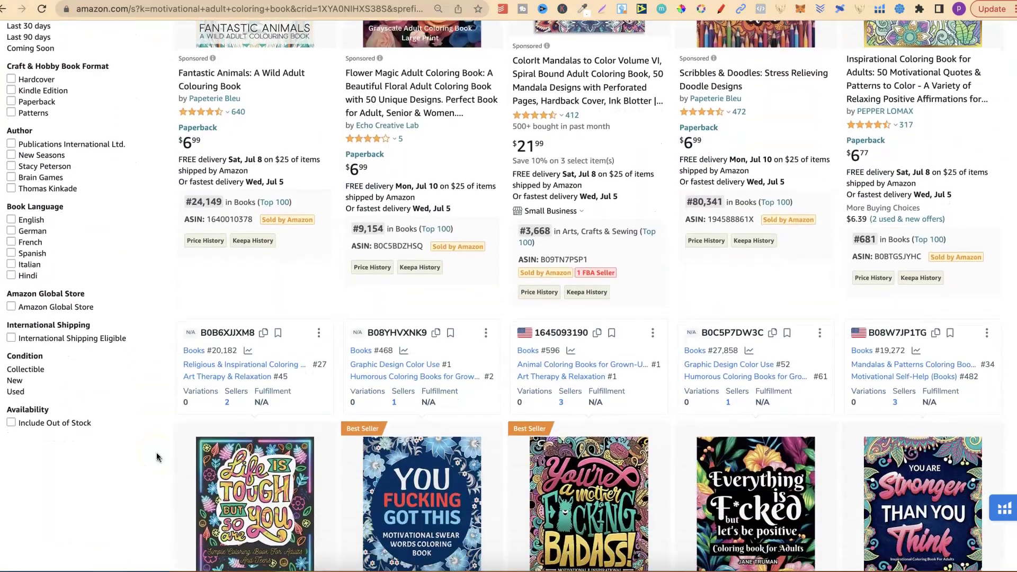
scroll(157, 456, "down", 4)
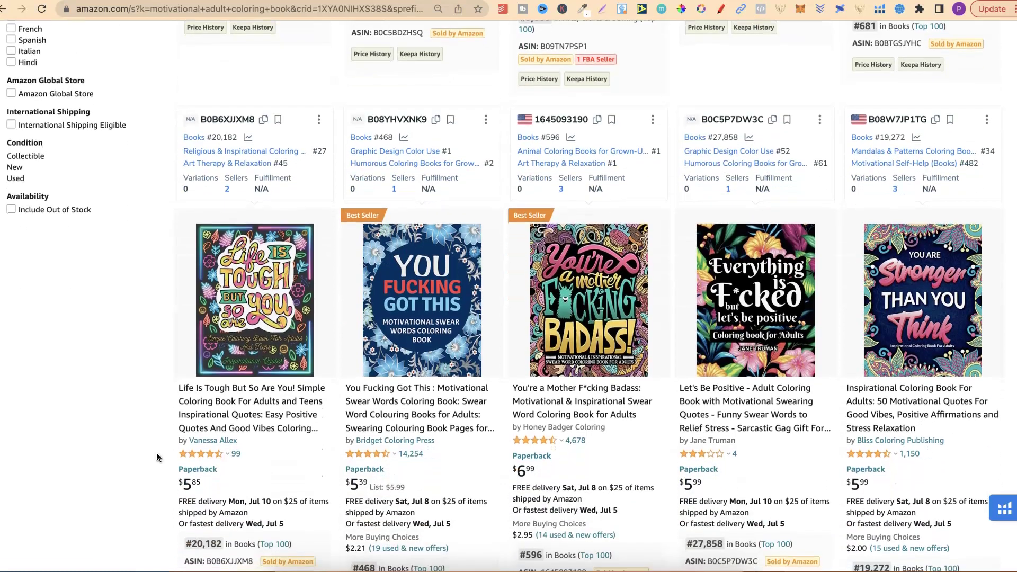
scroll(156, 456, "down", 1)
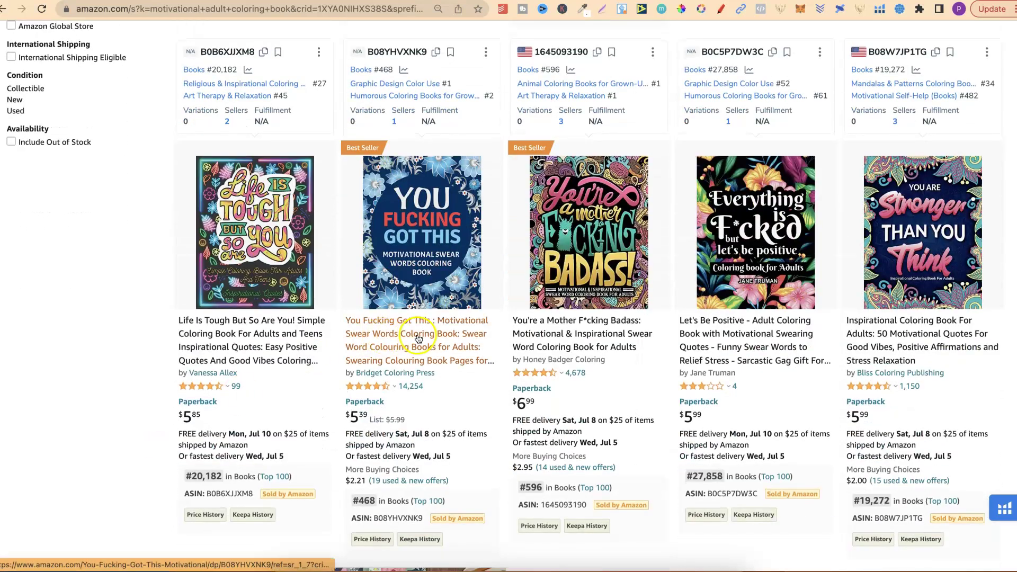
right_click(418, 337)
left_click(417, 338)
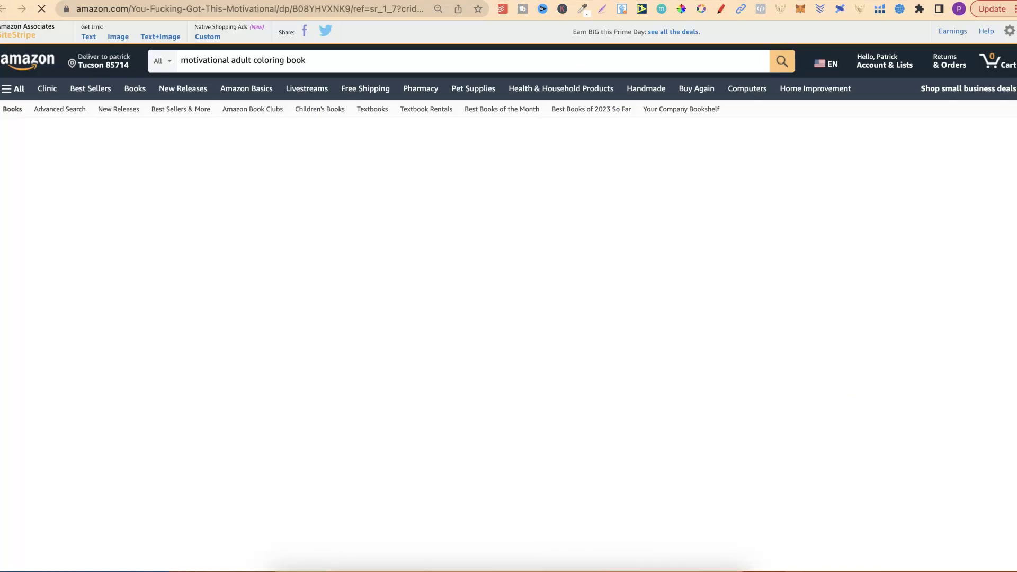
scroll(681, 294, "down", 7)
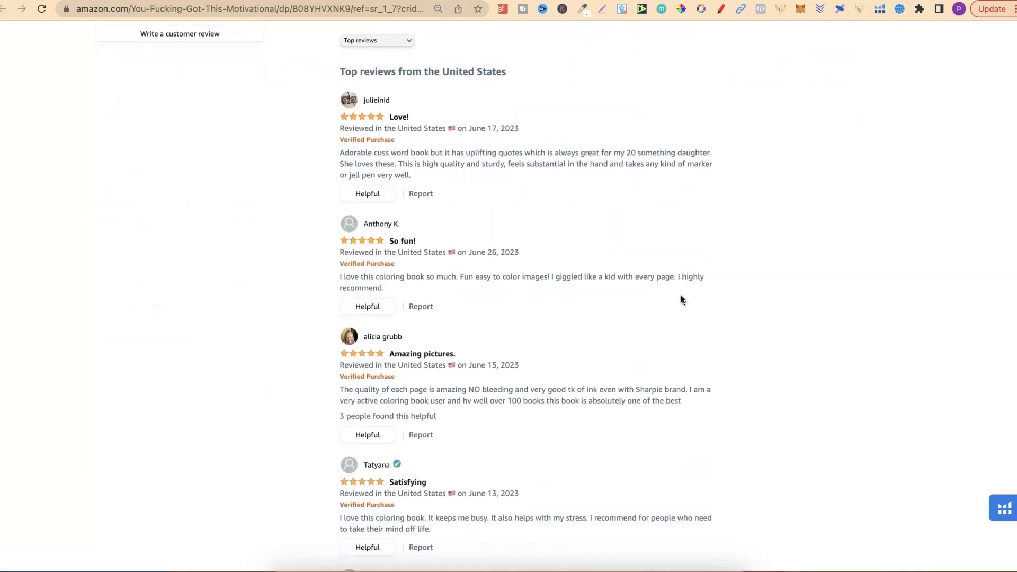
scroll(681, 300, "down", 1)
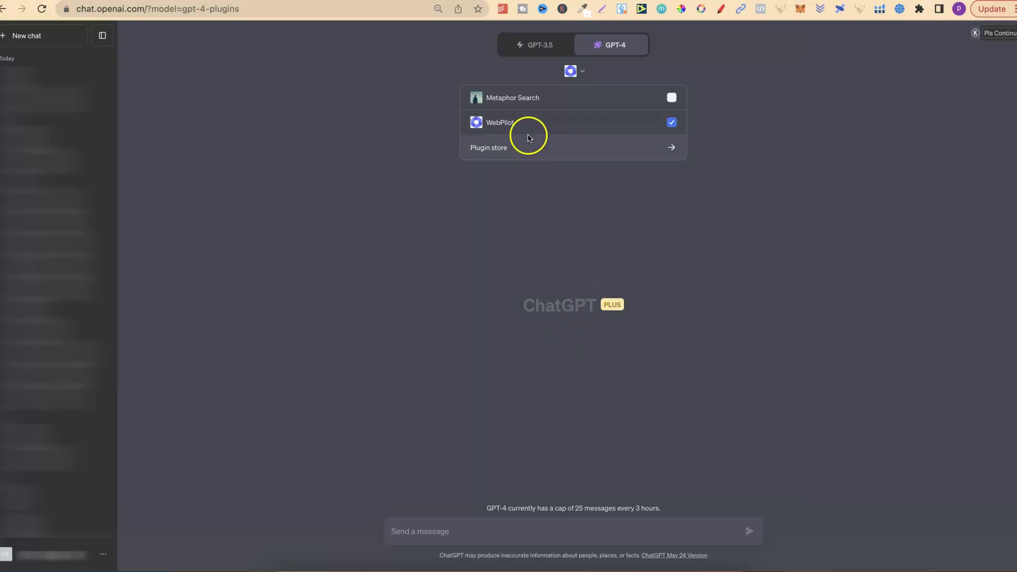
Check WebPilot's card in the plugin list, then close the dropdown.
mouse_move(522, 129)
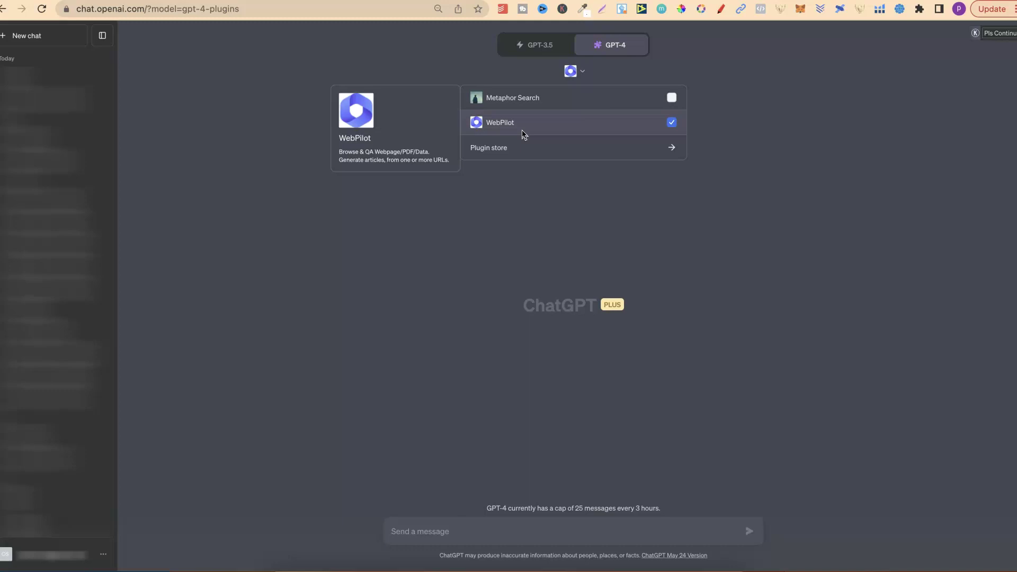
left_click(295, 400)
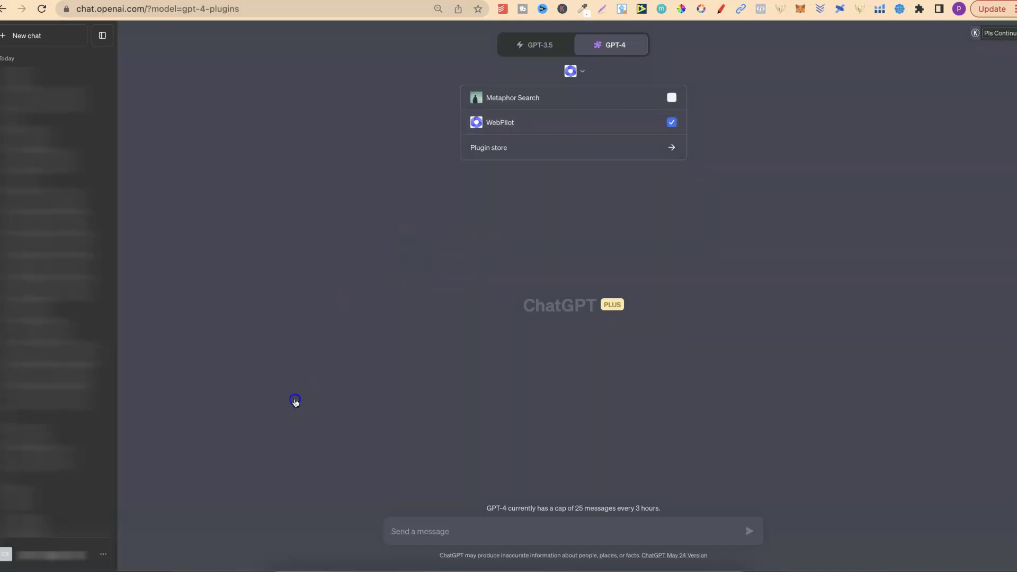
left_click(174, 491)
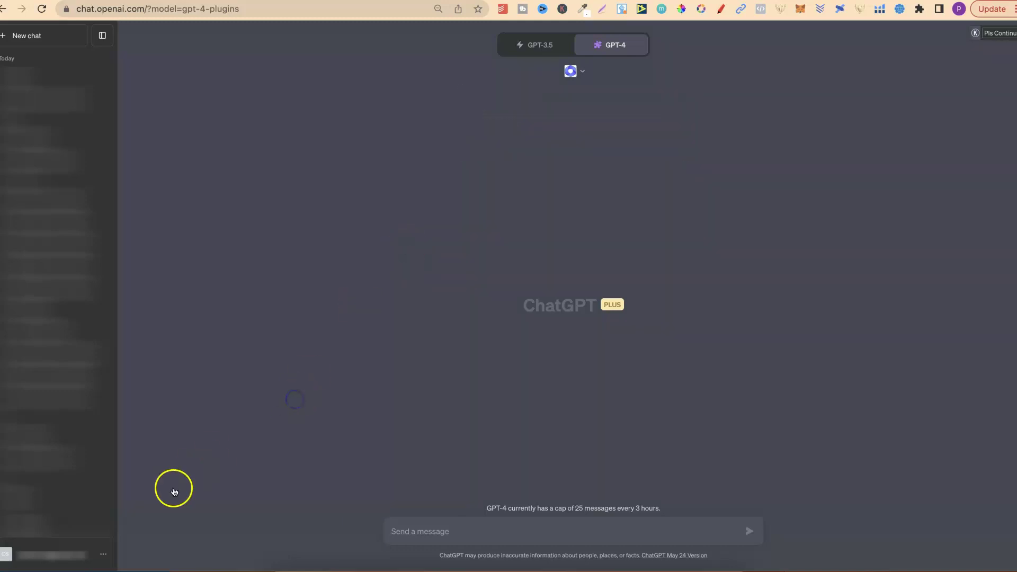
Show Settings' Beta features to confirm Browse with Bing and Plugins are on.
left_click(104, 556)
left_click(380, 496)
left_click(84, 494)
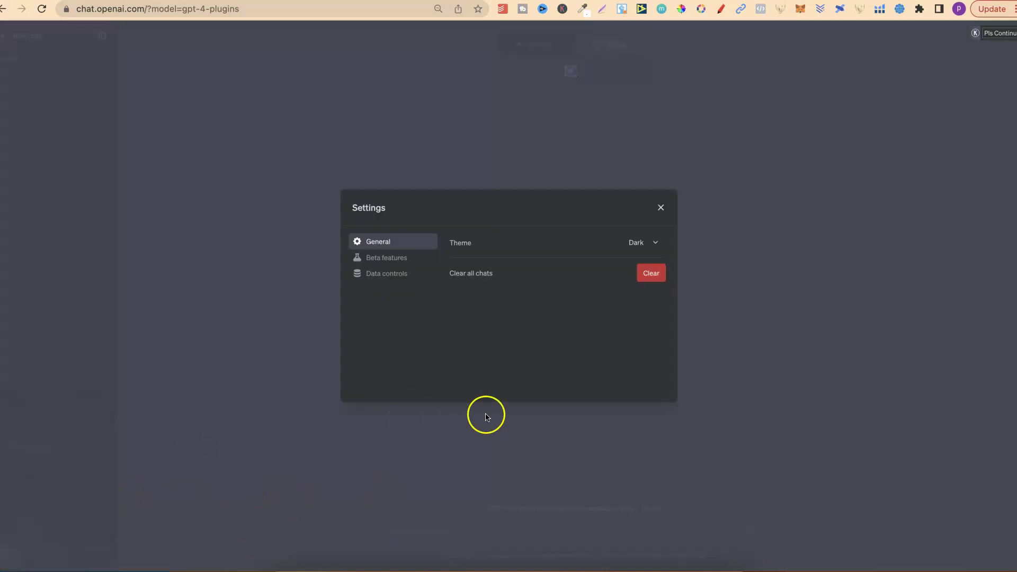
left_click(395, 261)
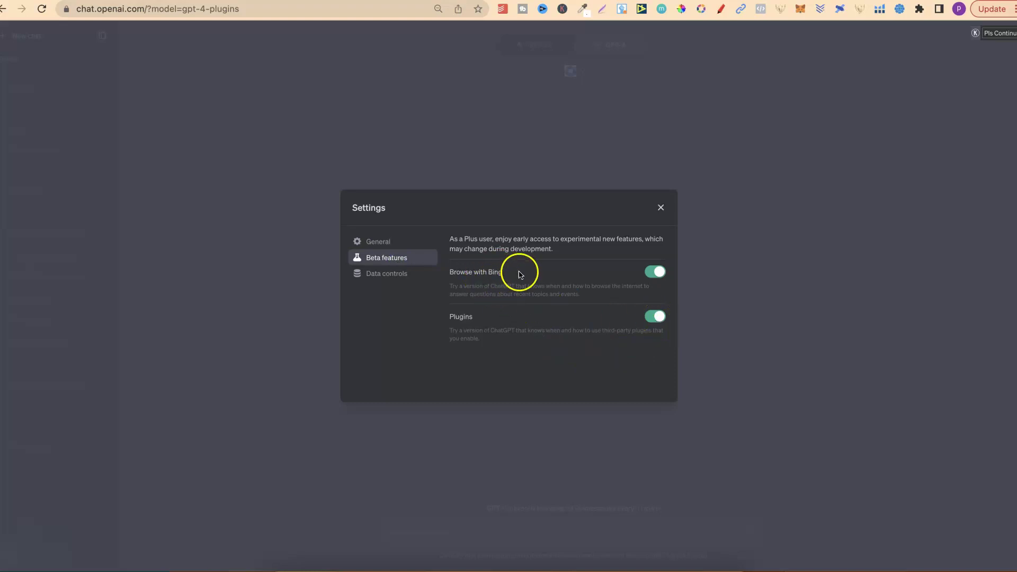
Close Settings and select the GPT-4 Plugins model.
left_click(660, 207)
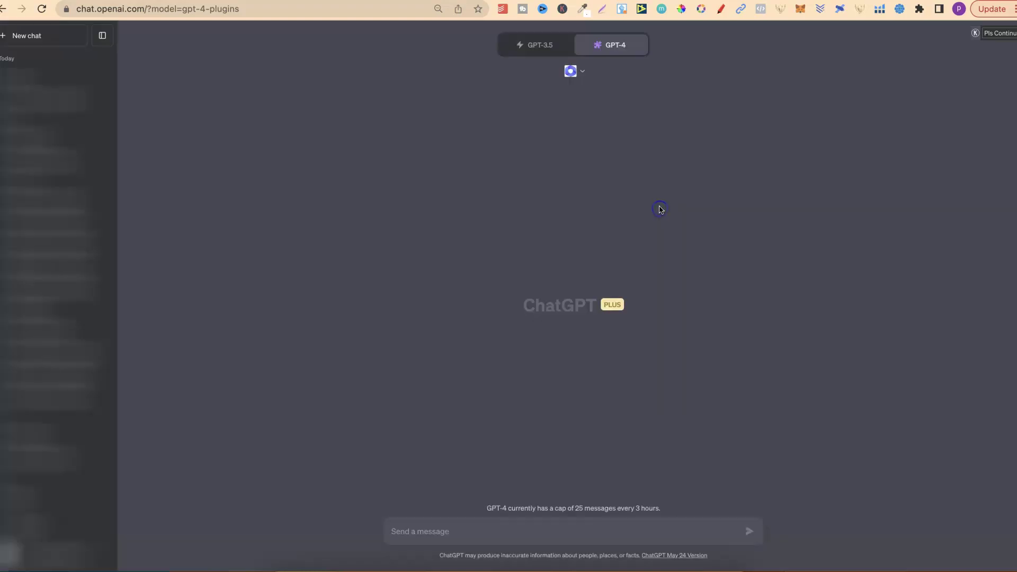
mouse_move(603, 47)
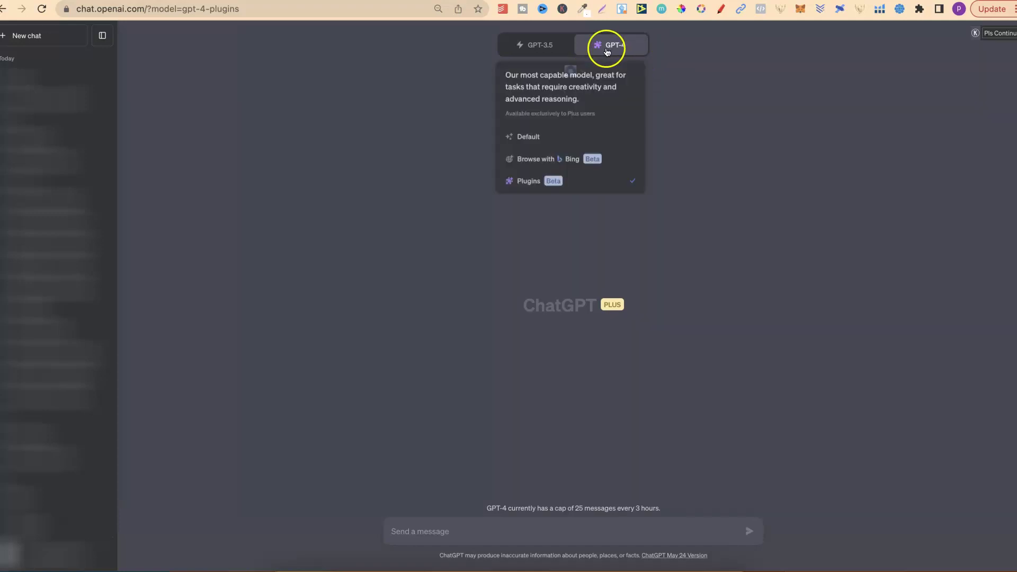
left_click(564, 181)
Browse the Plugin store from the plugin dropdown, try its search box, then close it.
left_click(579, 74)
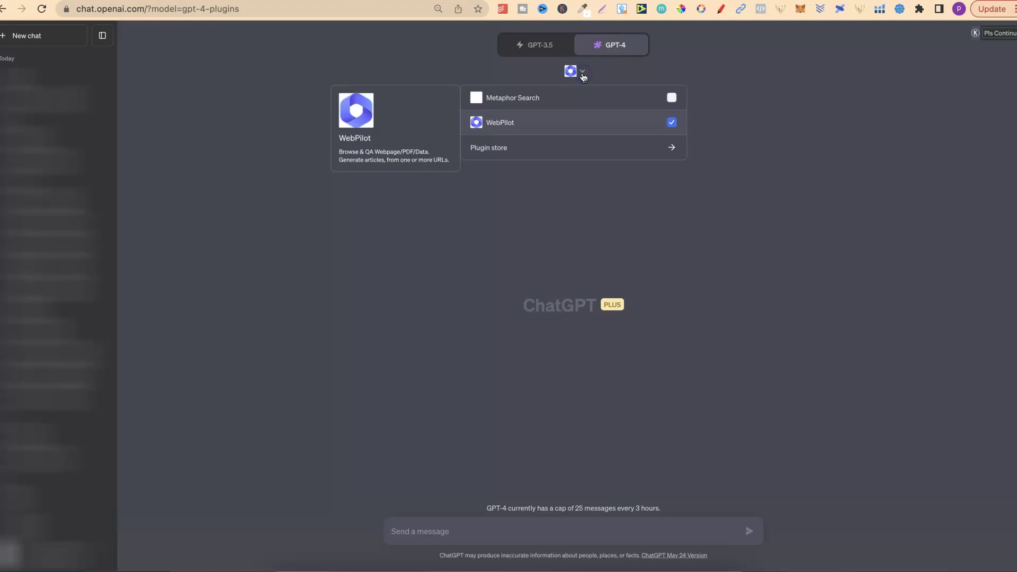
left_click(534, 147)
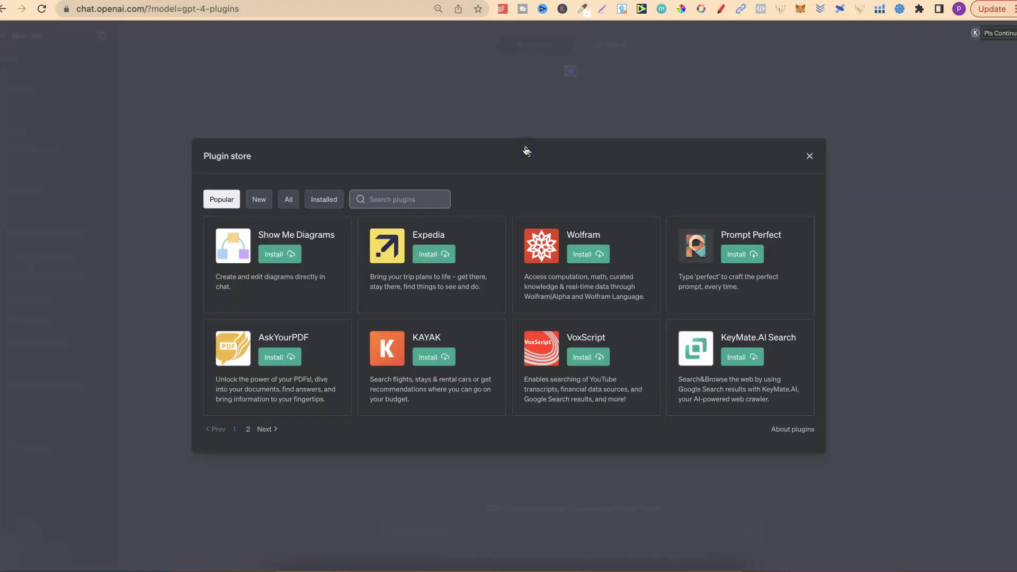
left_click(407, 200)
left_click(808, 157)
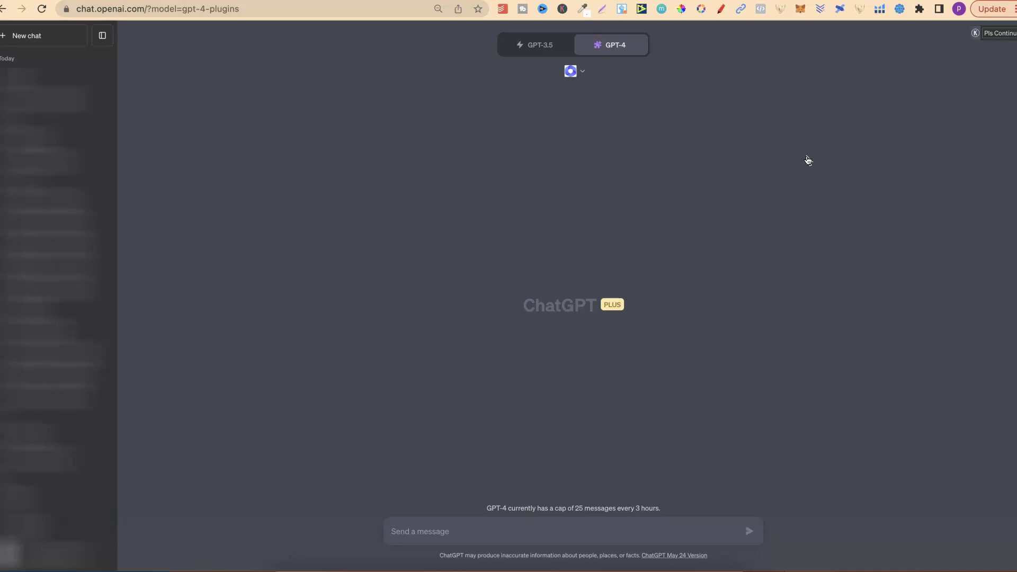
Paste the prompt asking for the book reviews' pros, cons and summary, adding a new line after 'Link:'.
left_click(808, 160)
left_click(303, 376)
left_click(534, 446)
left_click(421, 536)
type("i am going to give you the link to a book on Amazon. I want you to give me all of the pro's and cons from the reviews then give me a little summary which will help me create my own similar book  Link:")
left_click(441, 527)
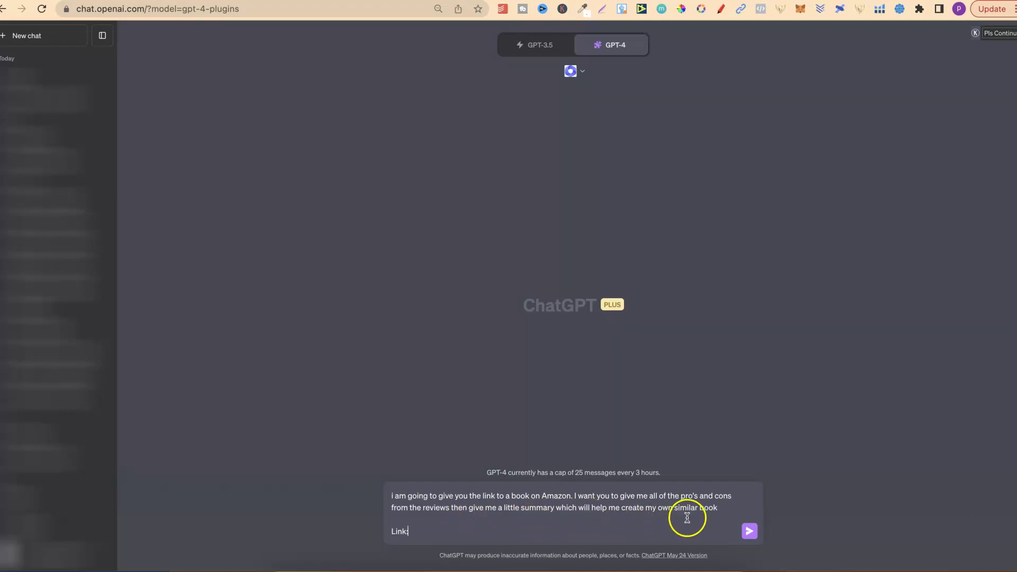
key("shift+Return")
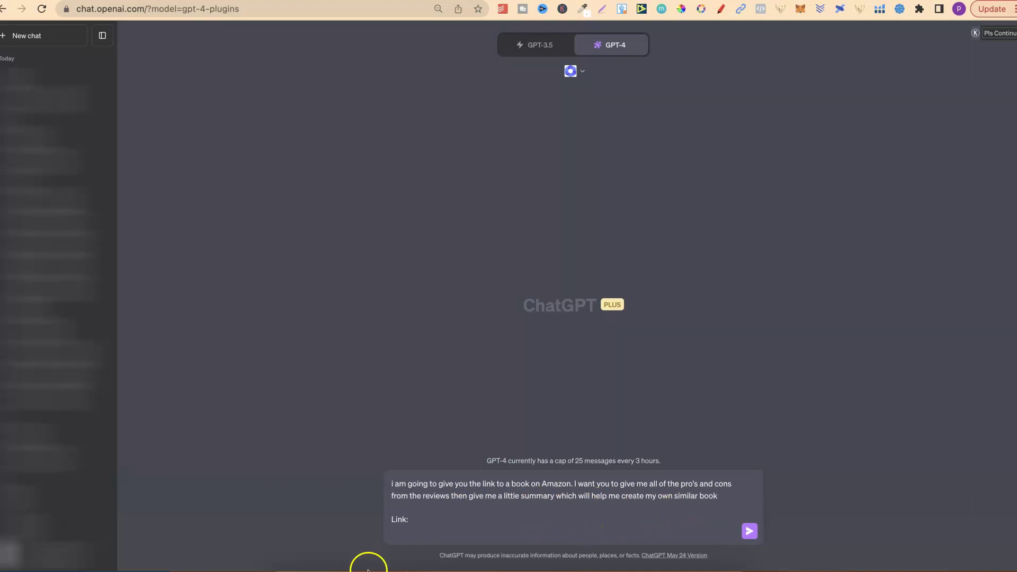
Open the coloring book's product page in Amazon and go to See all reviews.
key("ctrl+Tab")
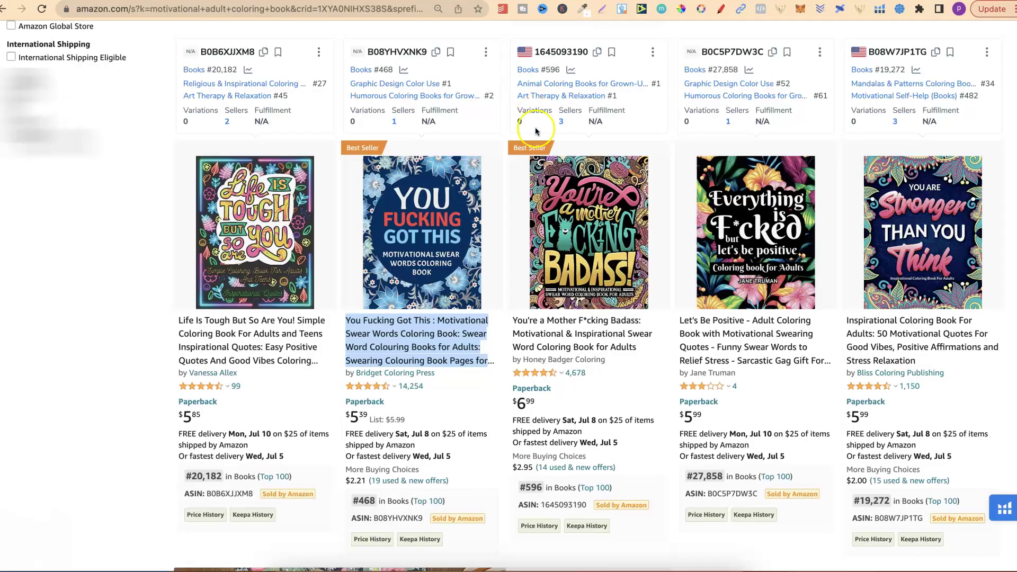
right_click(405, 278)
left_click(422, 286)
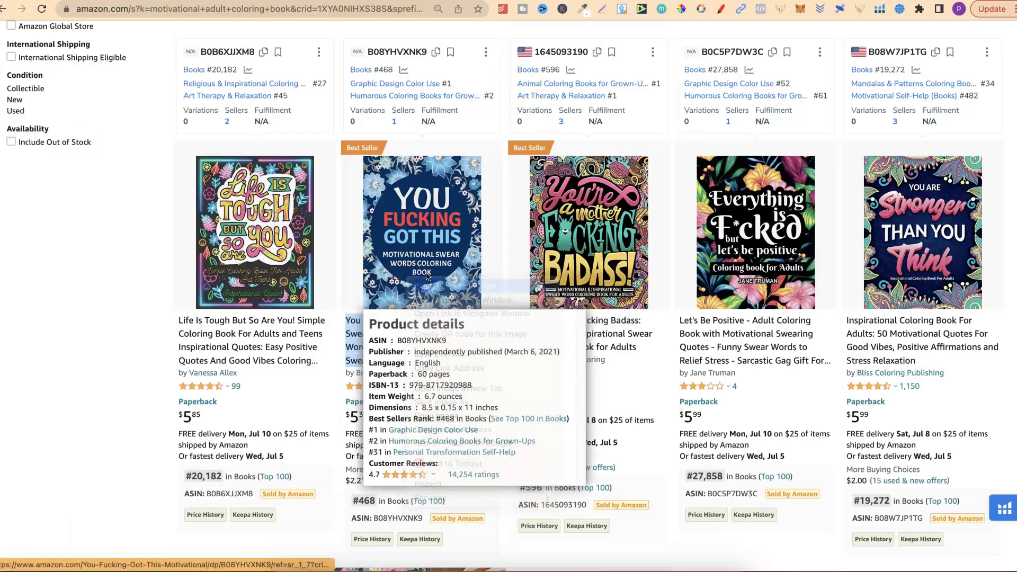
key("ctrl+Tab")
scroll(710, 385, "down", 20)
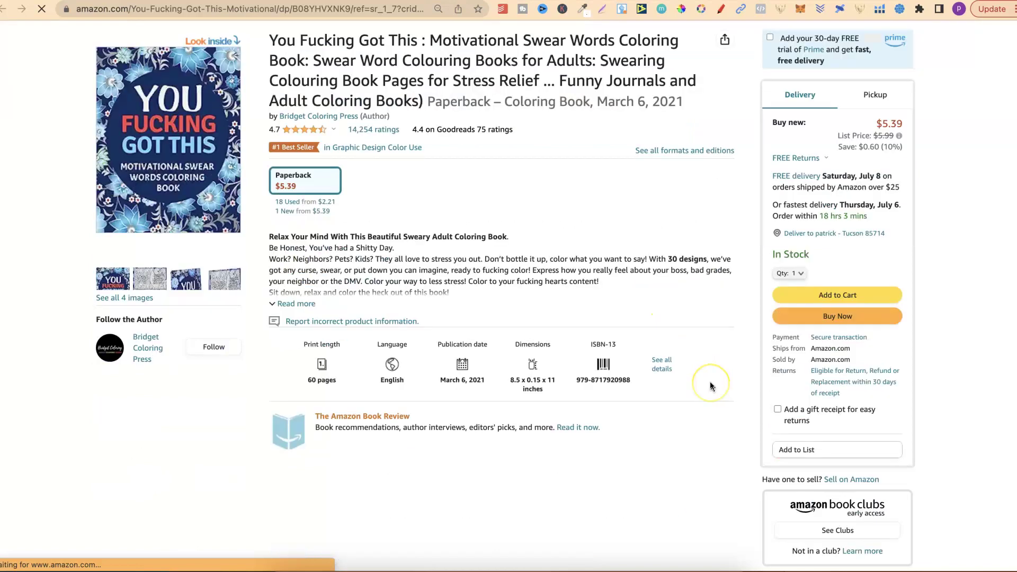
scroll(710, 385, "down", 15)
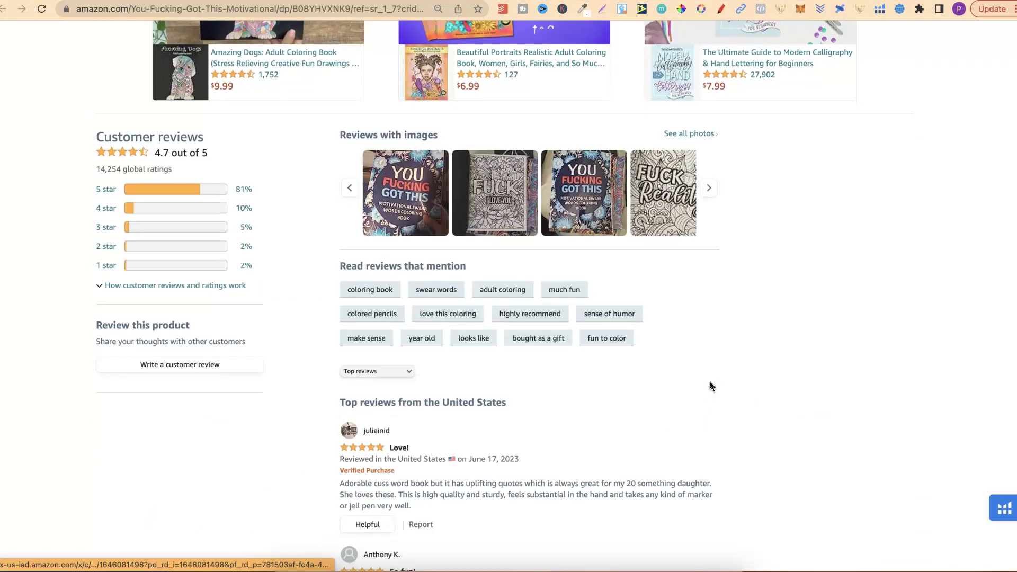
scroll(710, 385, "down", 12)
scroll(710, 385, "down", 7)
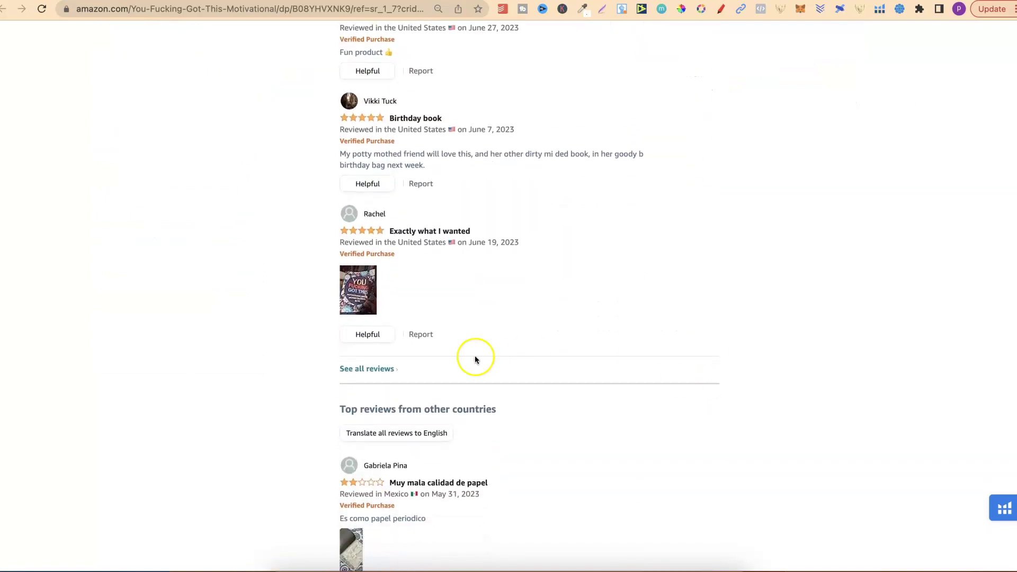
left_click(374, 370)
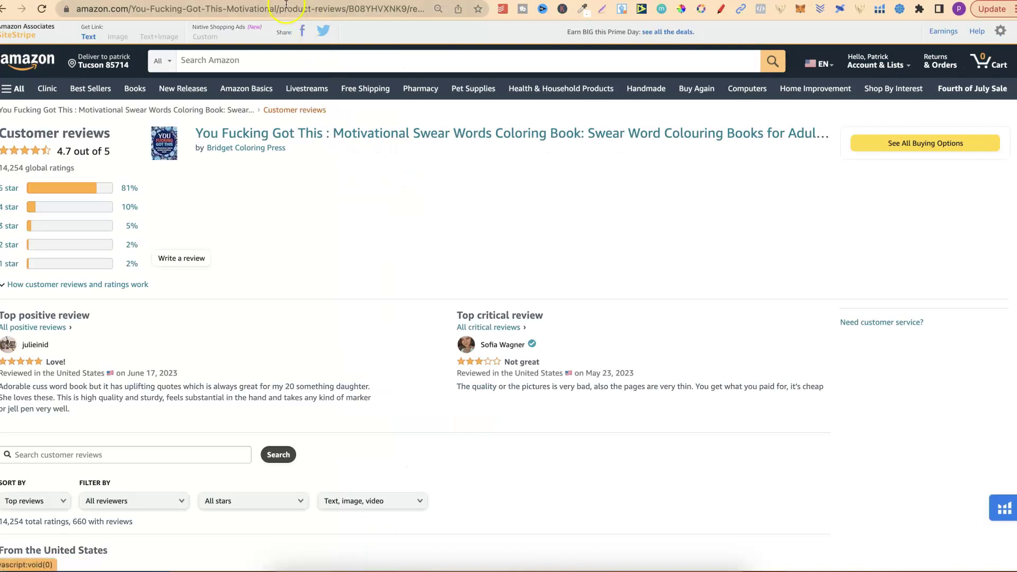
Copy the all-reviews page URL from the address bar.
left_click(285, 9)
right_click(284, 9)
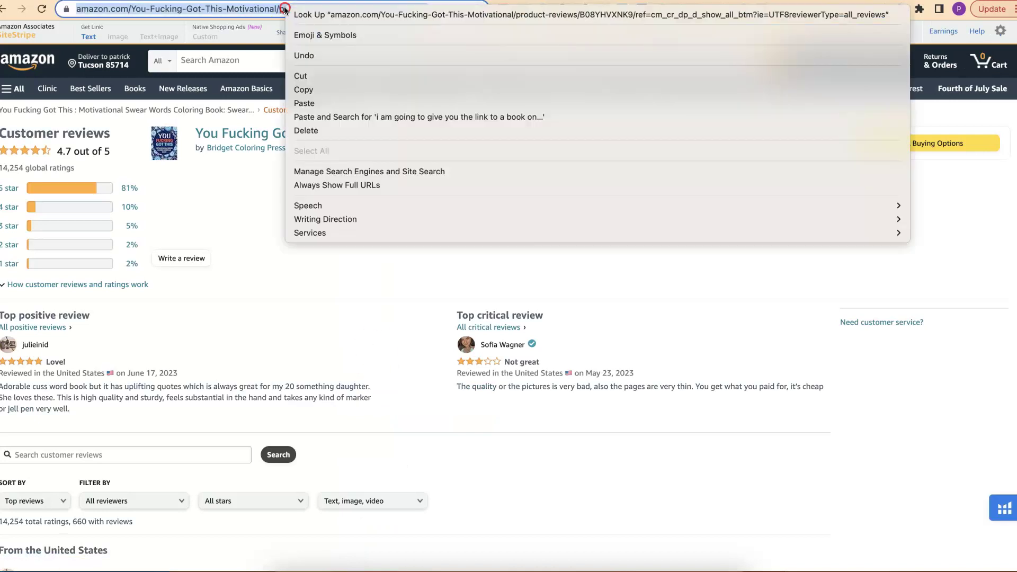
left_click(316, 88)
Paste the Amazon reviews URL after 'Link:' in the ChatGPT prompt and send it.
key("ctrl+Tab")
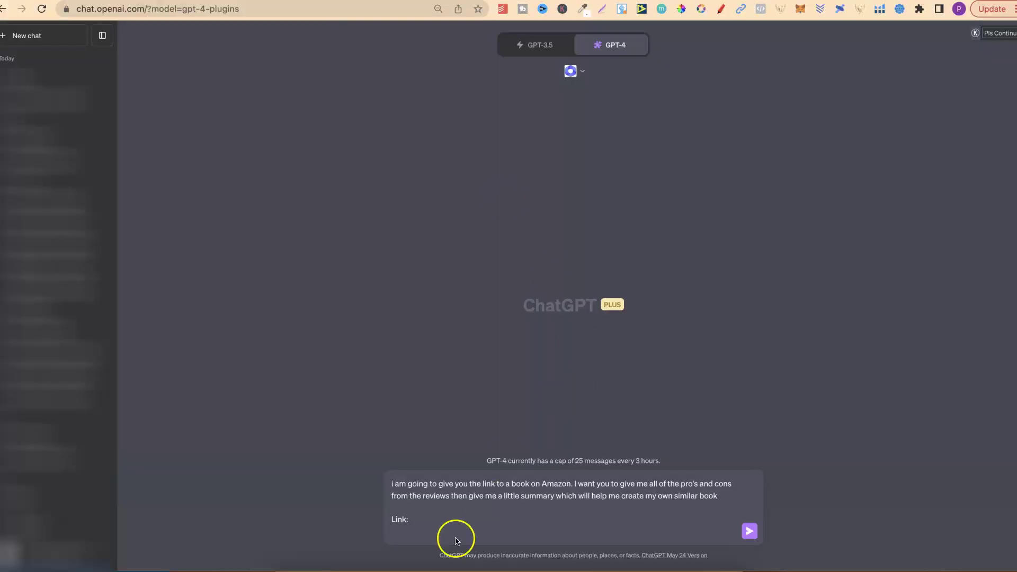
type("https://www.amazon.com/You-Fucking-Got-This-Motivational/product-reviews/B08YHVXNK9/ref=cm_cr_dp_d_show_all_btm?ie=UTF8&reviewerType=all_reviews")
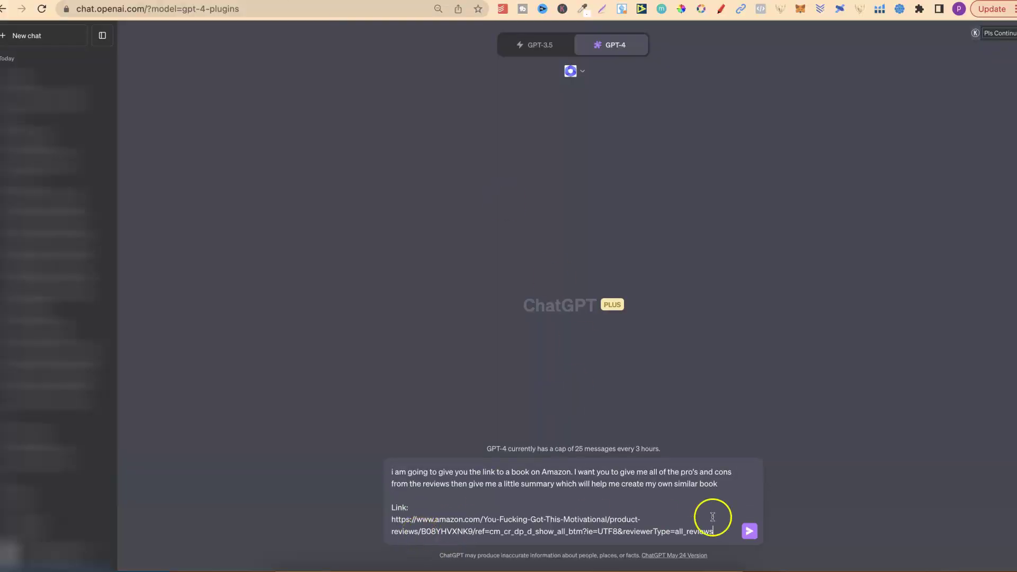
left_click(750, 532)
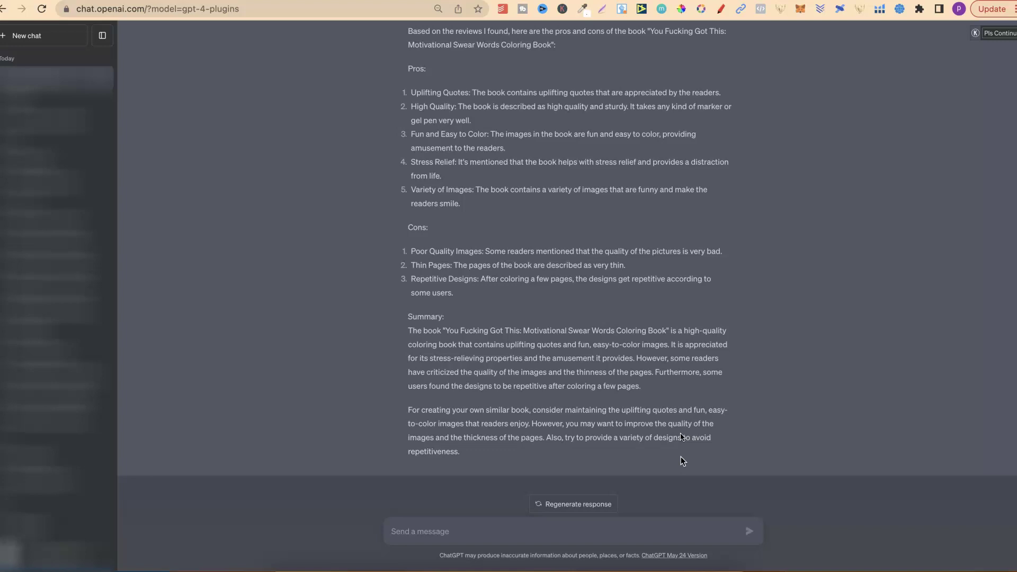
scroll(741, 319, "up", 1)
scroll(740, 319, "up", 3)
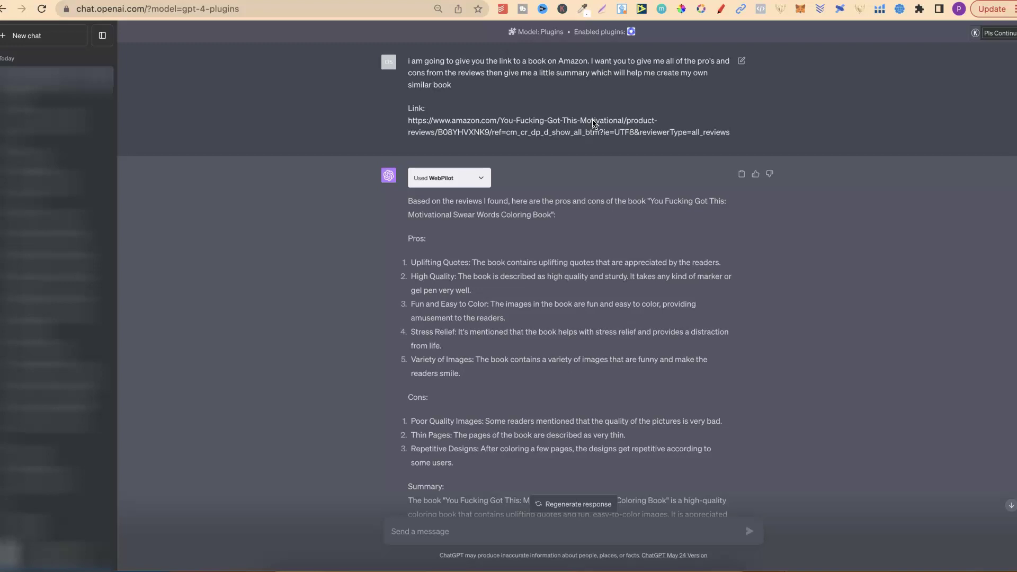
left_click(344, 472)
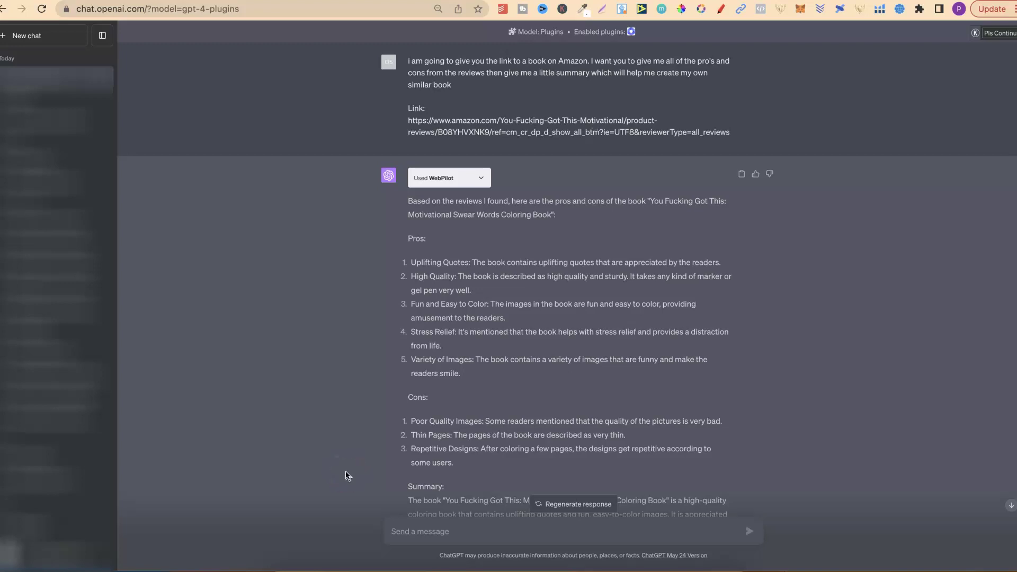